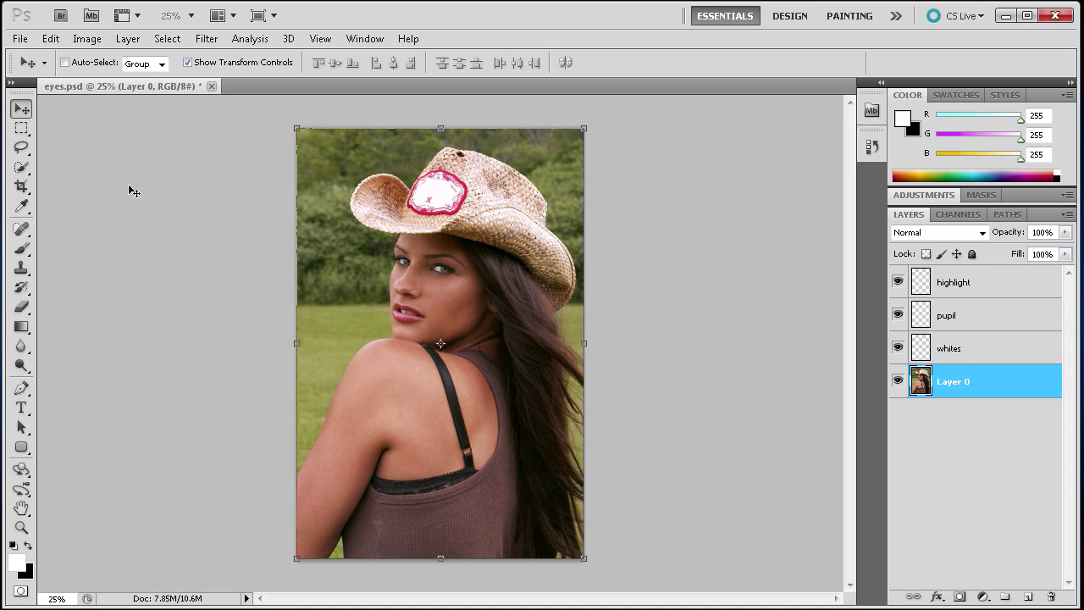
# - Open the File menu for the eyes.psd cowgirl image
pyautogui.click(20, 40)
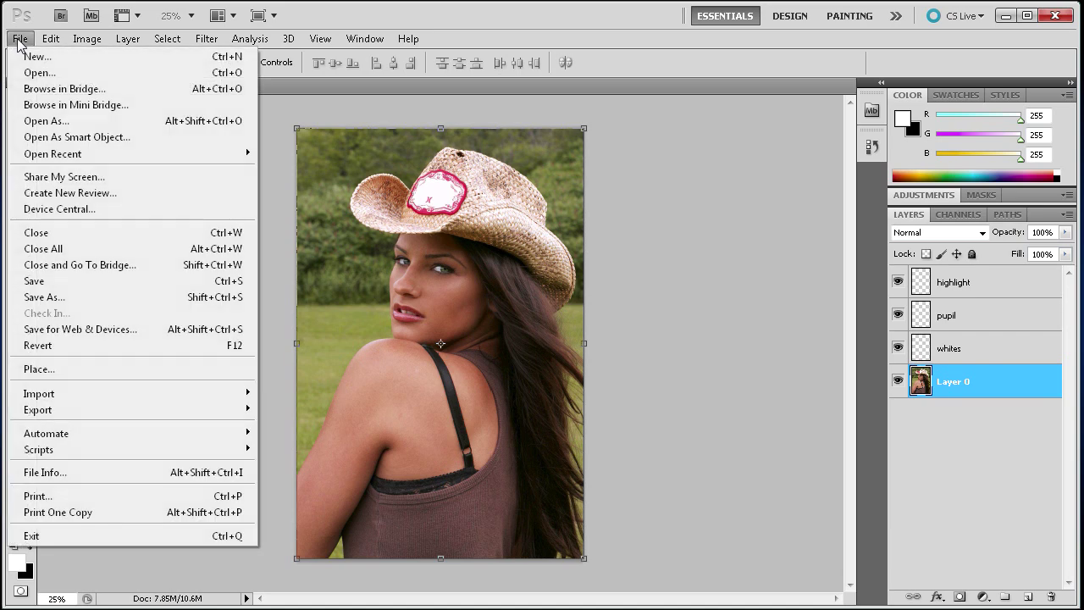
# - Start a Save As copy in JPEG format as eyes.jpg, then cancel it
pyautogui.click(64, 298)
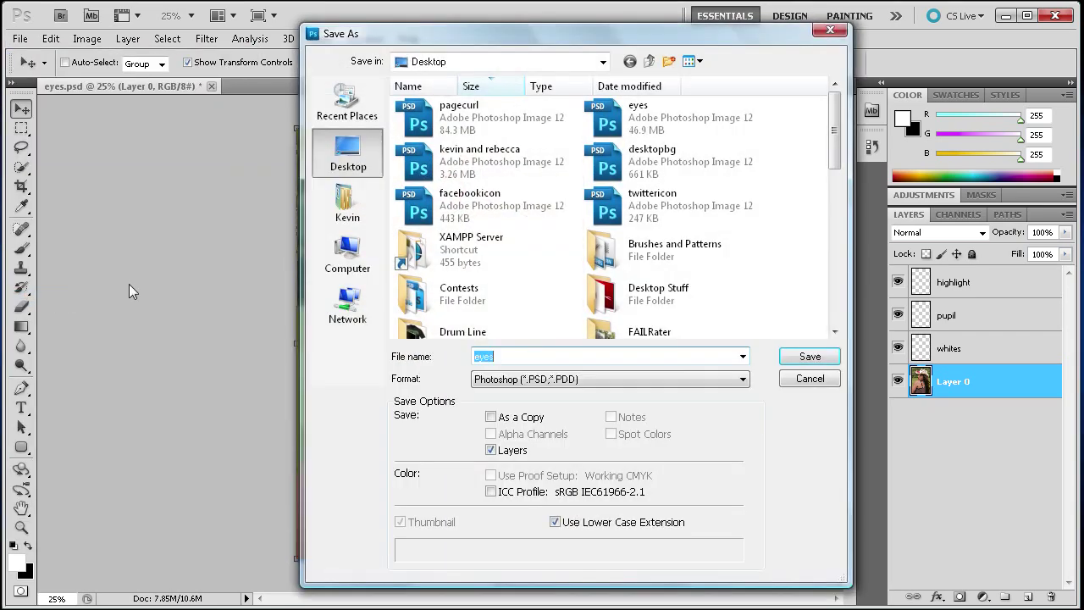
pyautogui.click(718, 380)
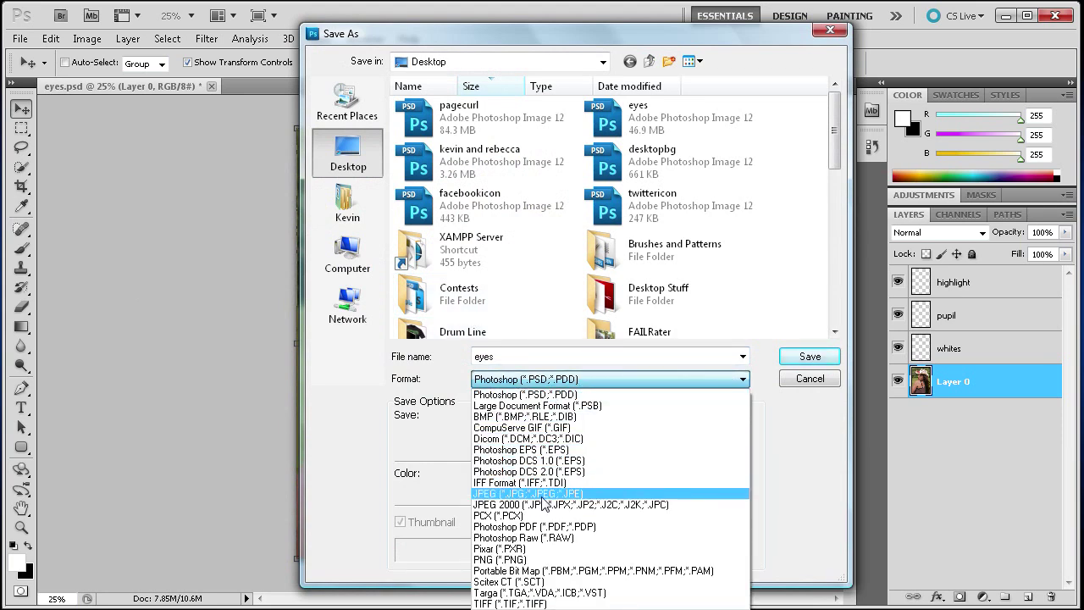
pyautogui.click(543, 496)
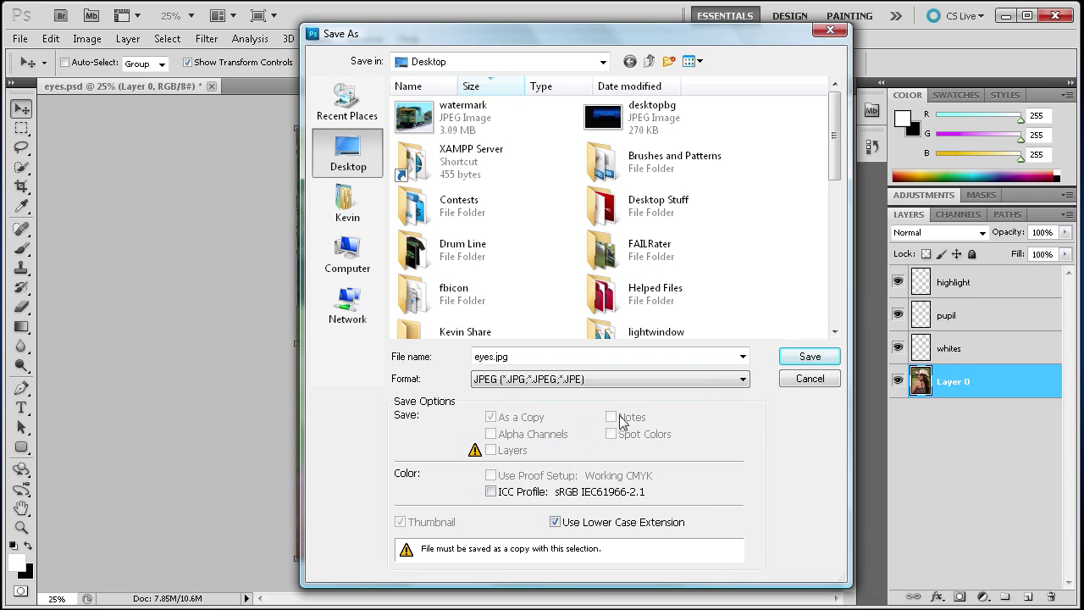
pyautogui.click(799, 379)
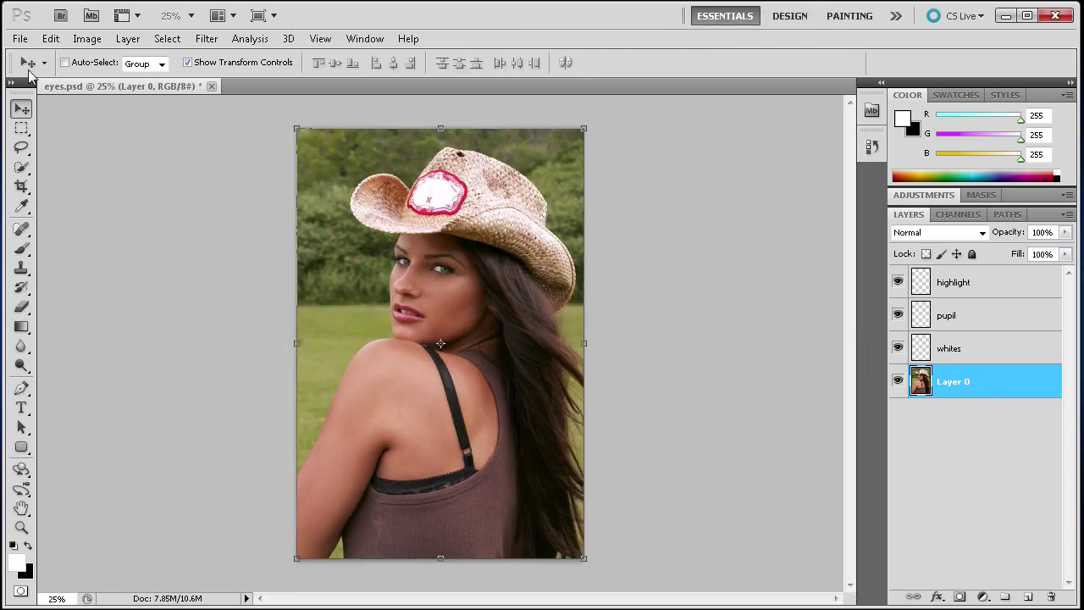
# - Open Save for Web & Devices, pan to the hat and eyes, and view the Original
pyautogui.click(20, 38)
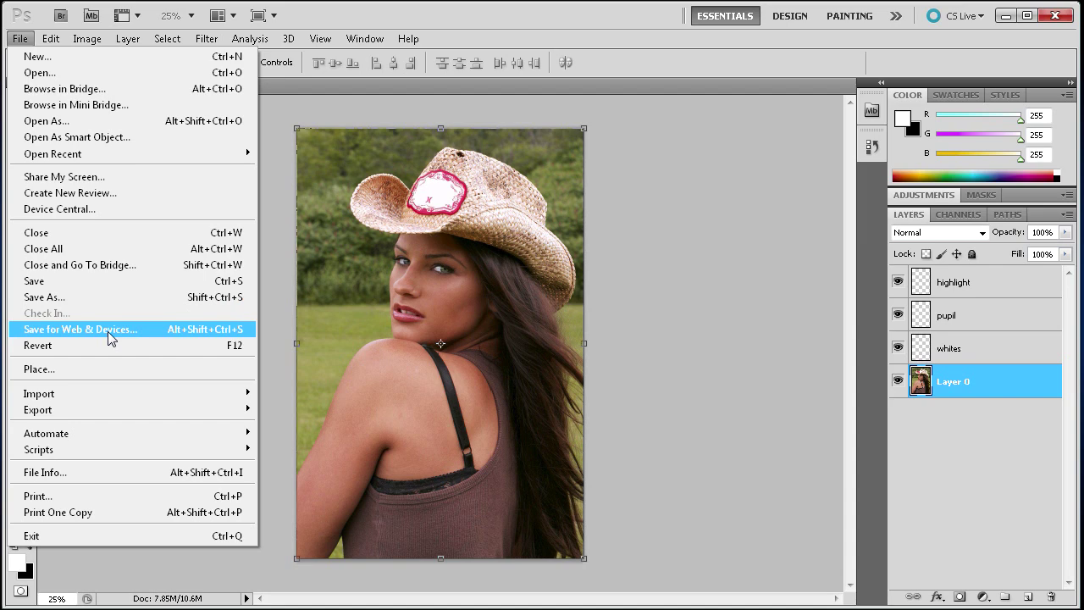
pyautogui.click(110, 335)
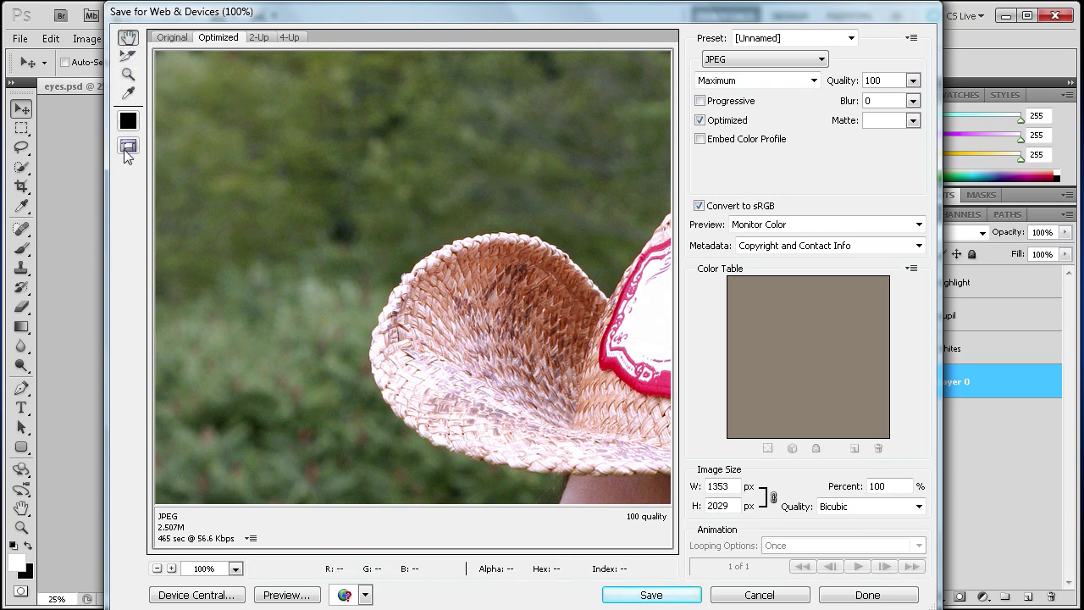
pyautogui.moveTo(447, 302); pyautogui.dragTo(390, 265)
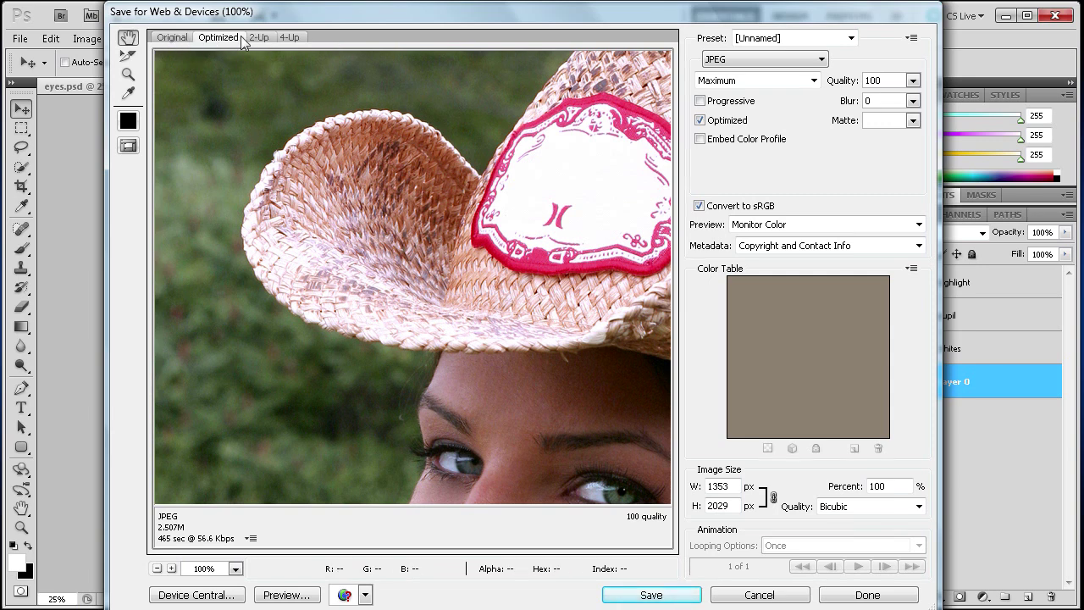
pyautogui.click(172, 40)
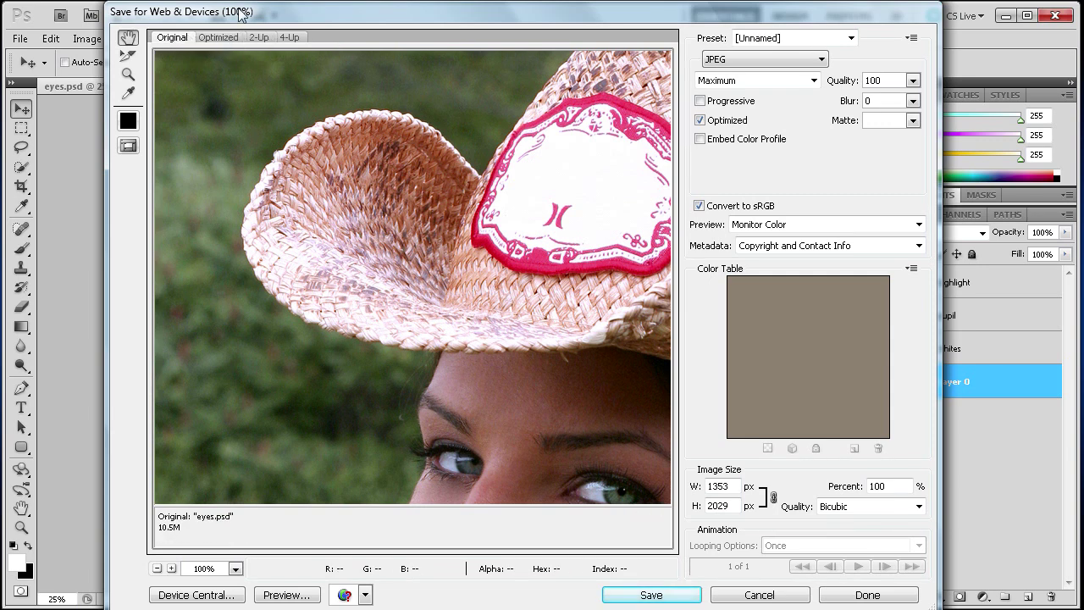
# - Move the dialog and compare the Original and Optimized JPEG previews
pyautogui.moveTo(240, 12); pyautogui.dragTo(190, 9)
pyautogui.click(182, 31)
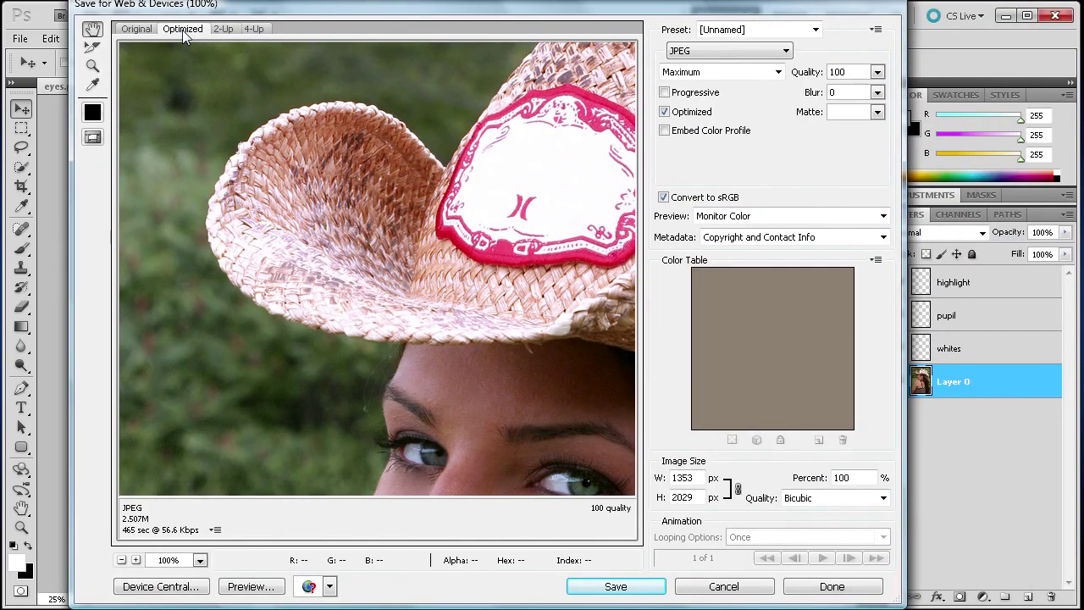
pyautogui.click(131, 30)
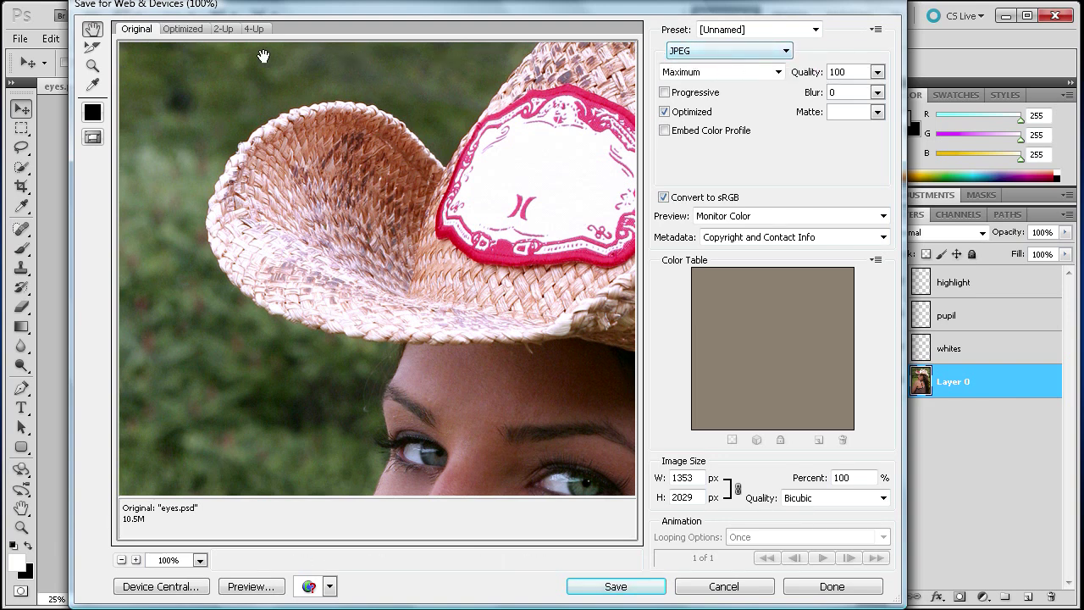
pyautogui.click(188, 32)
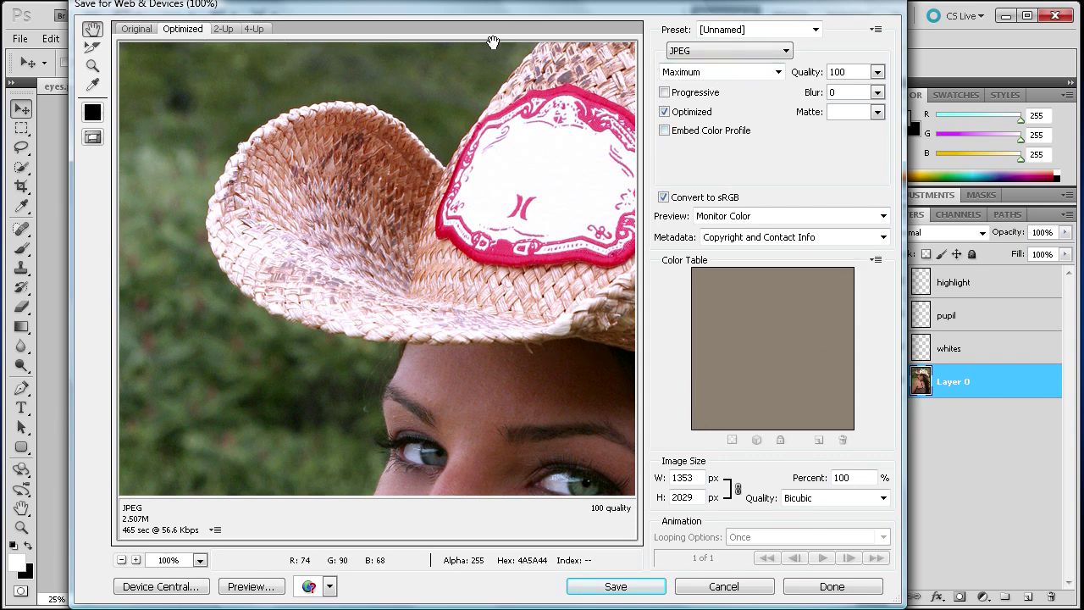
# - Compare quality levels in 2-Up and 4-Up, then return to the Optimized preview
pyautogui.click(223, 29)
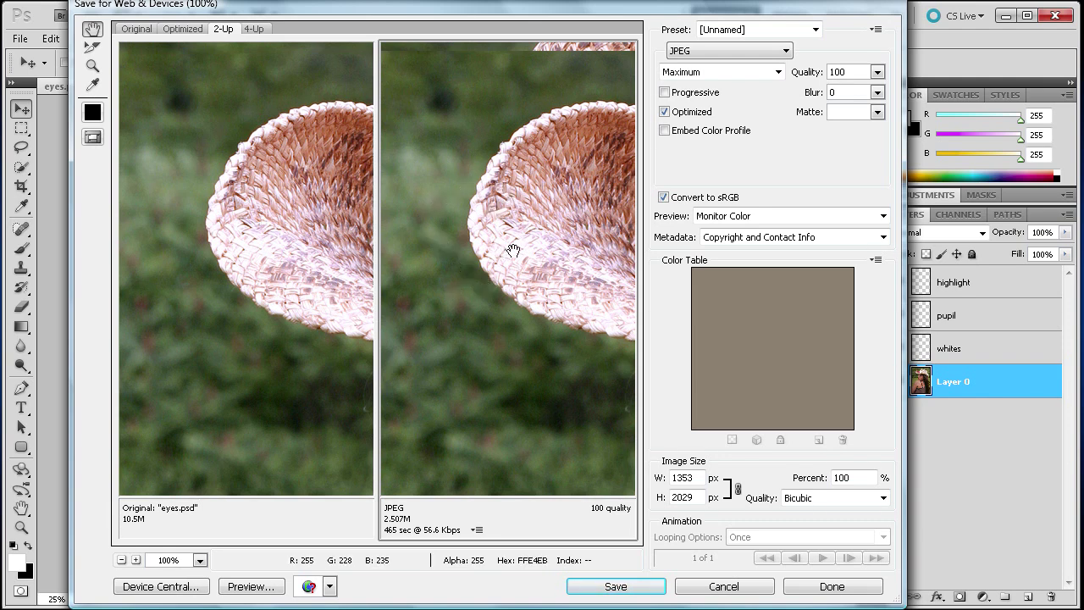
pyautogui.click(253, 28)
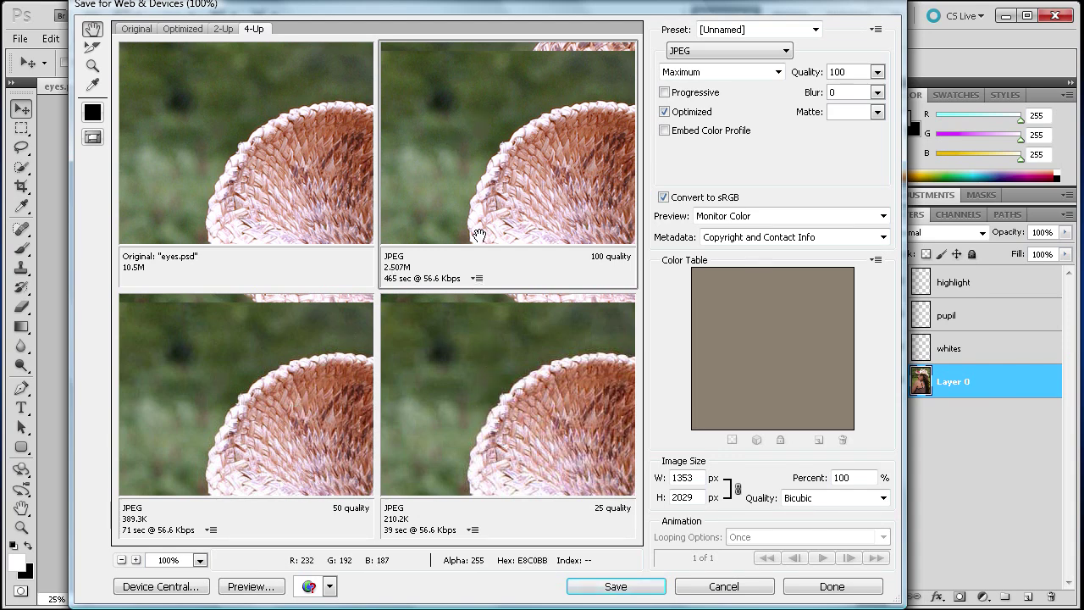
pyautogui.click(180, 30)
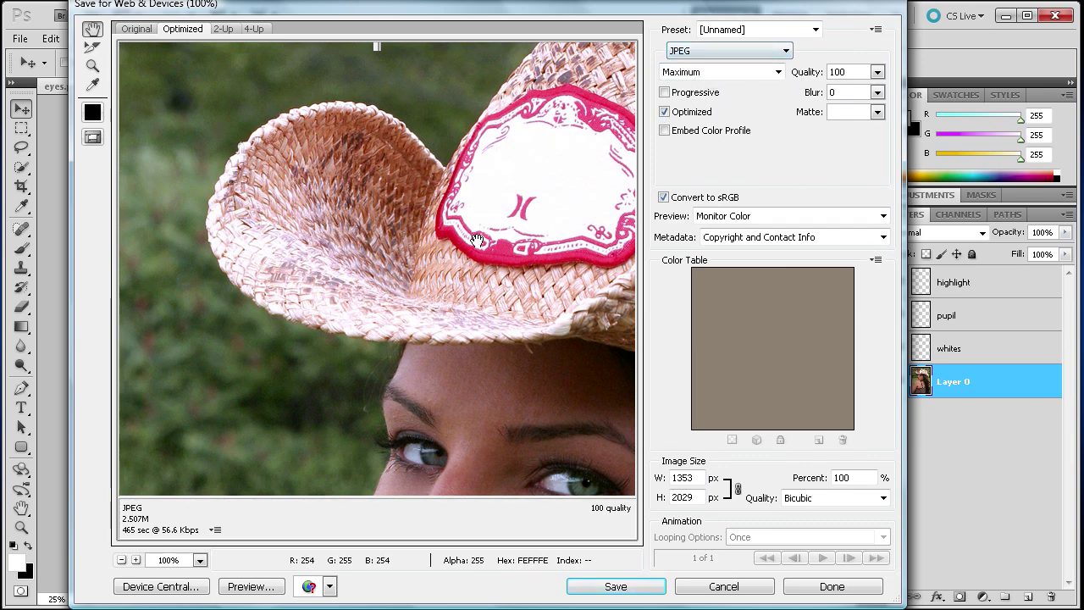
pyautogui.moveTo(477, 241); pyautogui.dragTo(471, 217)
# - Try WBMP and then GIF as the output format, returning to JPEG in between
pyautogui.click(730, 53)
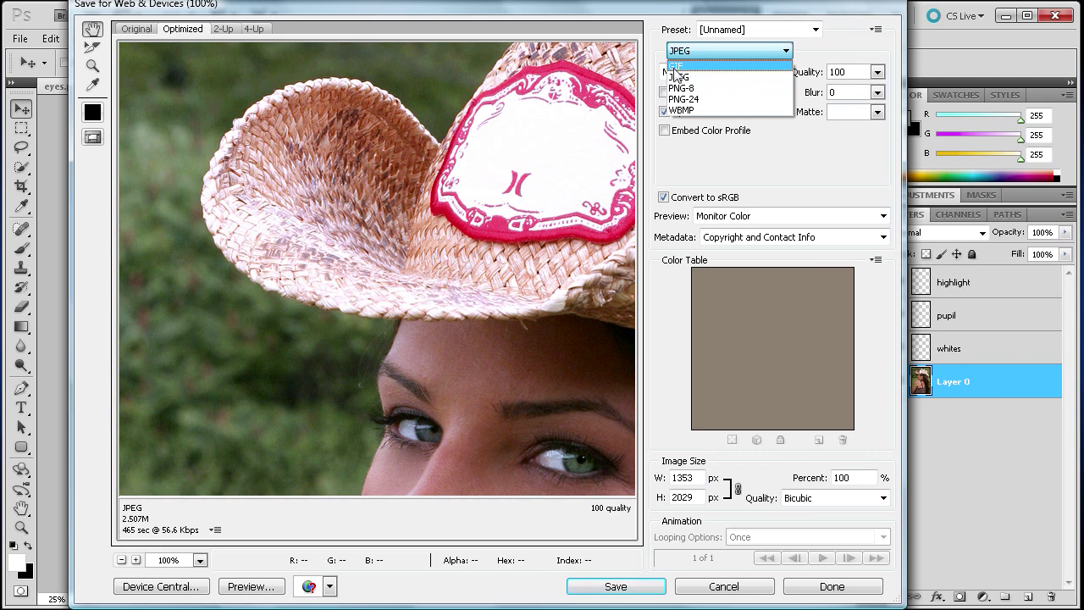
pyautogui.click(689, 113)
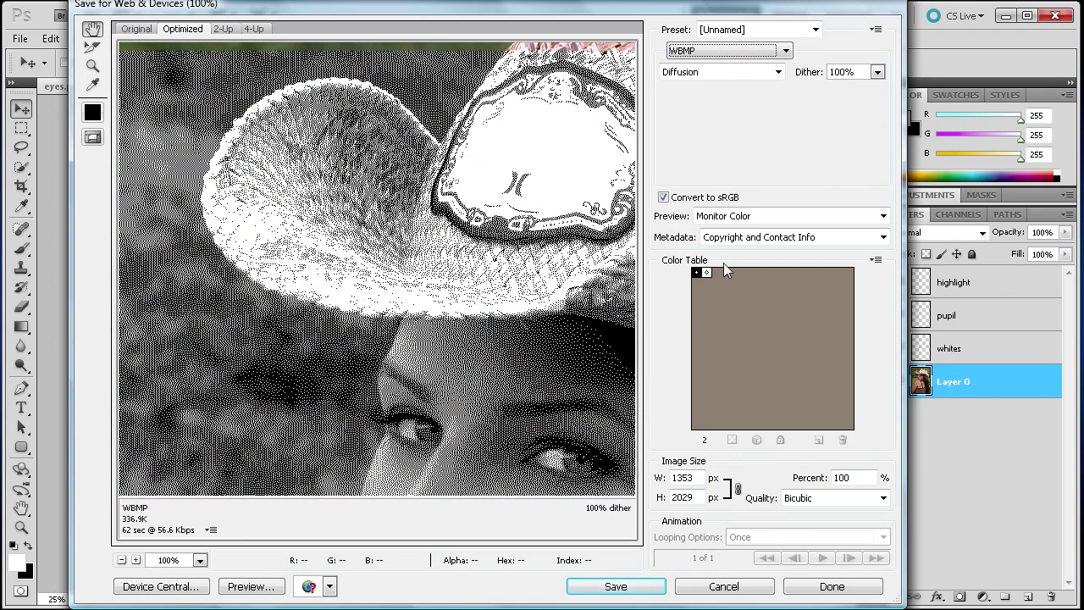
pyautogui.click(780, 52)
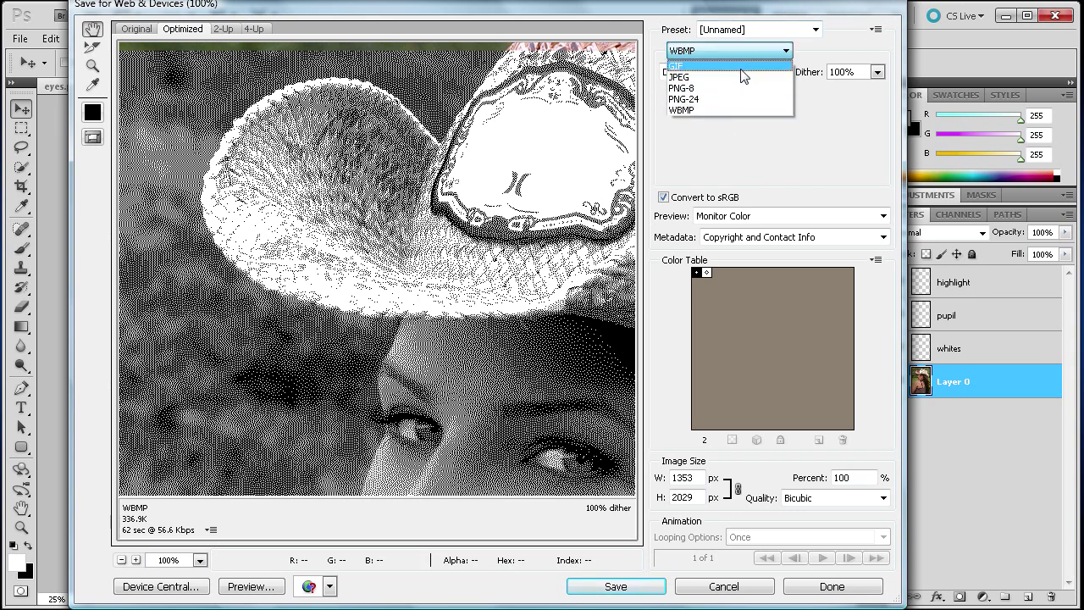
pyautogui.click(692, 78)
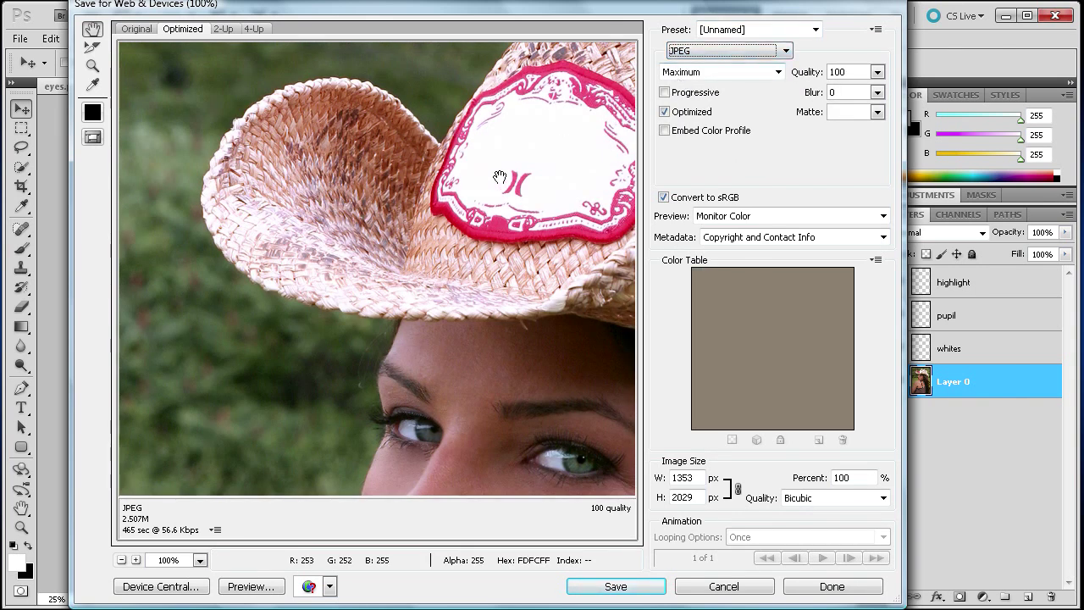
pyautogui.click(758, 53)
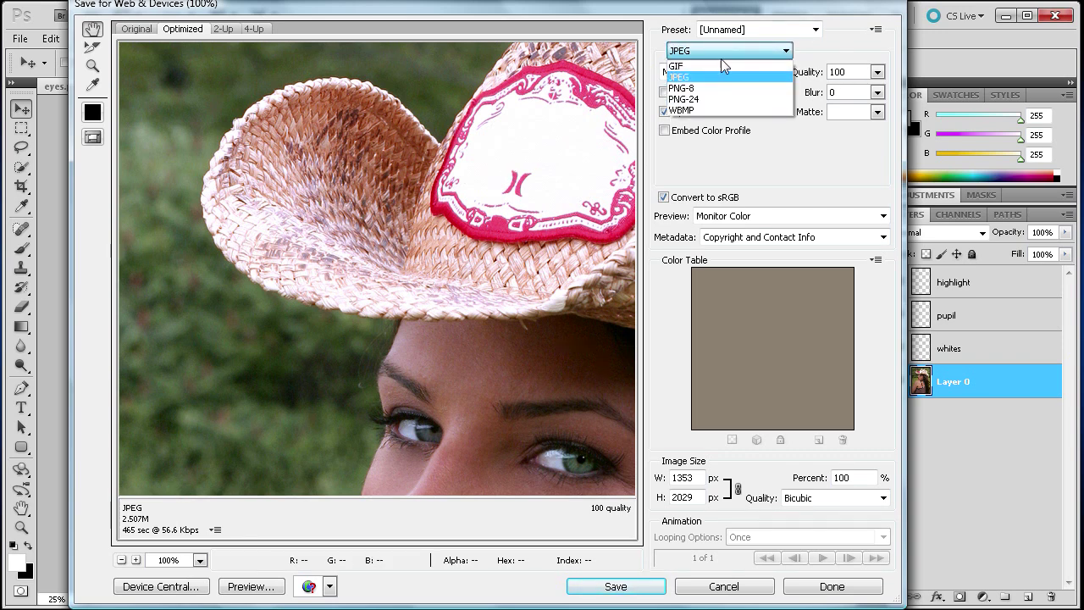
pyautogui.click(756, 66)
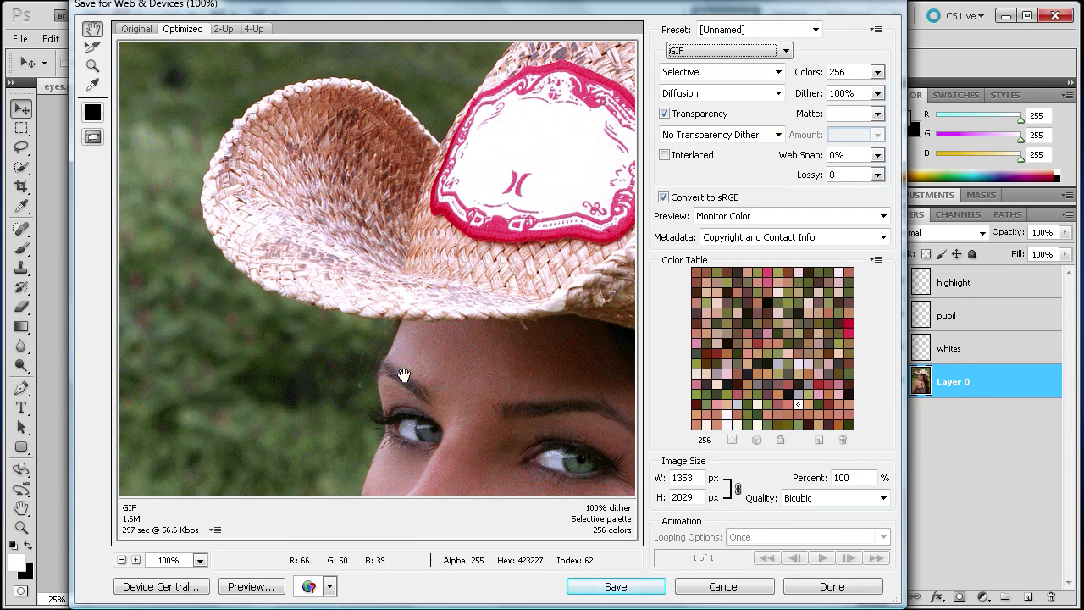
# - Preview PNG-8, then return to JPEG and check the quality stays at 100
pyautogui.click(782, 53)
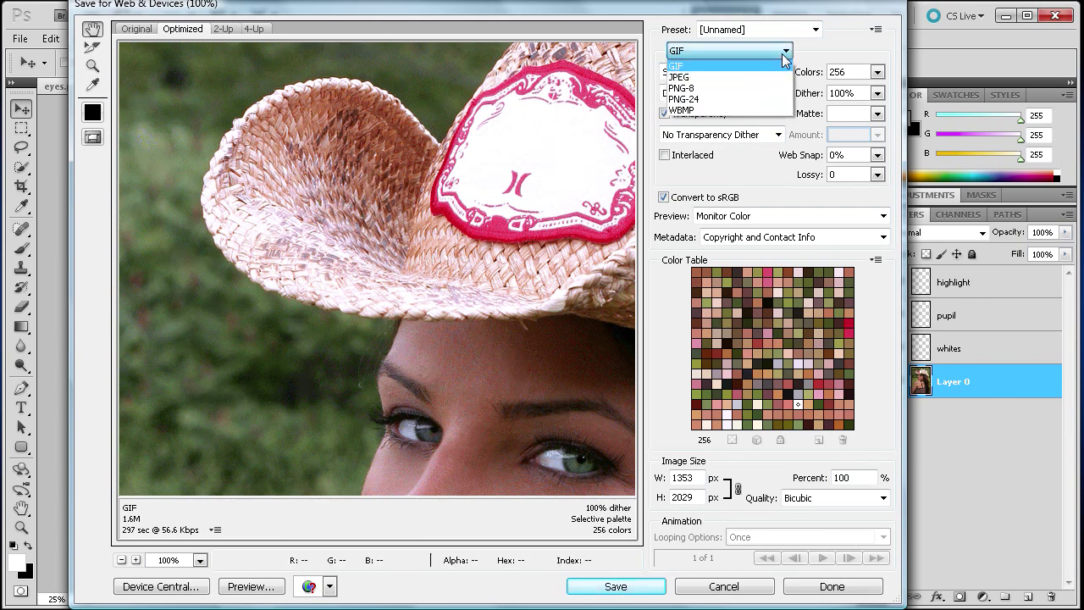
pyautogui.click(705, 79)
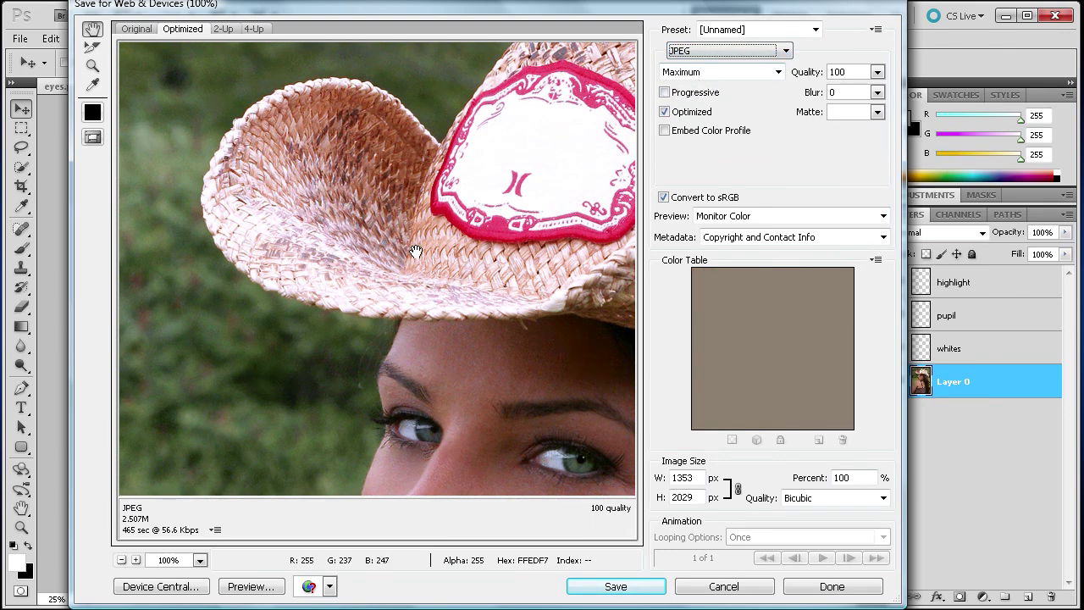
pyautogui.click(779, 55)
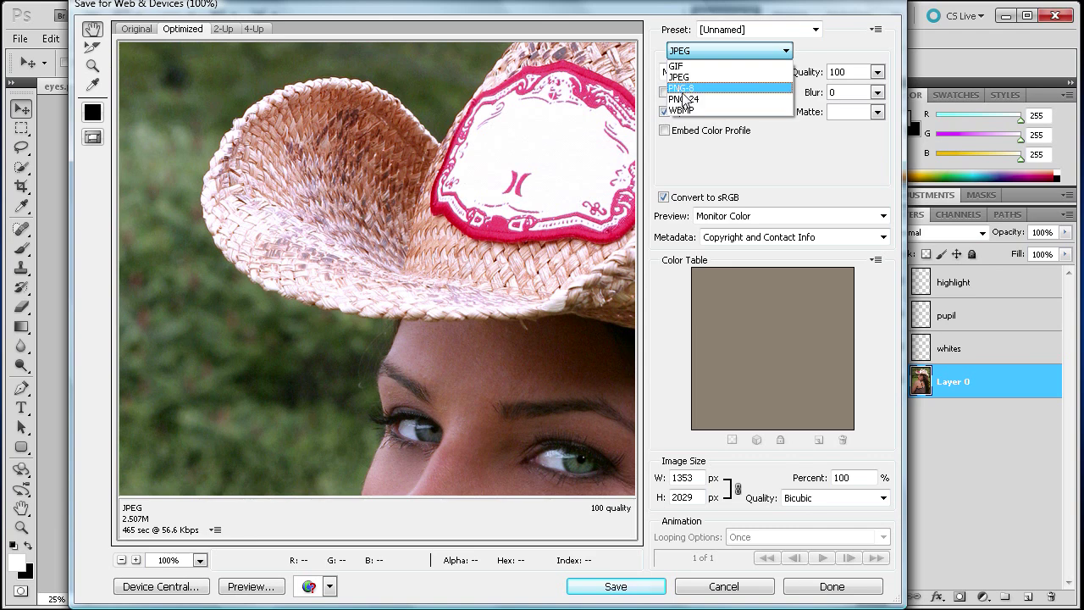
pyautogui.click(685, 88)
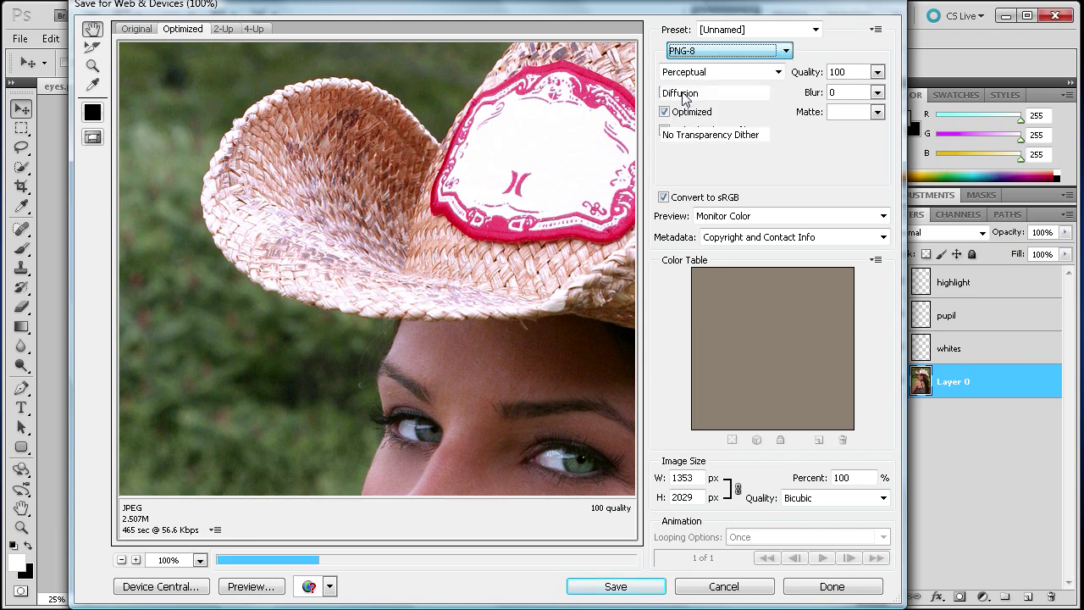
pyautogui.click(749, 51)
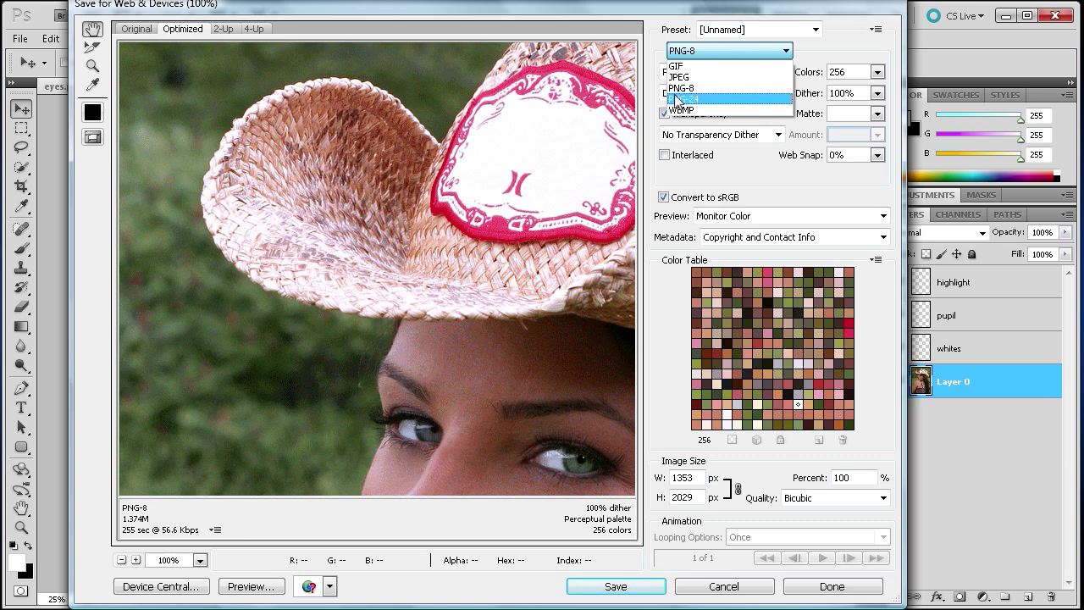
pyautogui.click(678, 77)
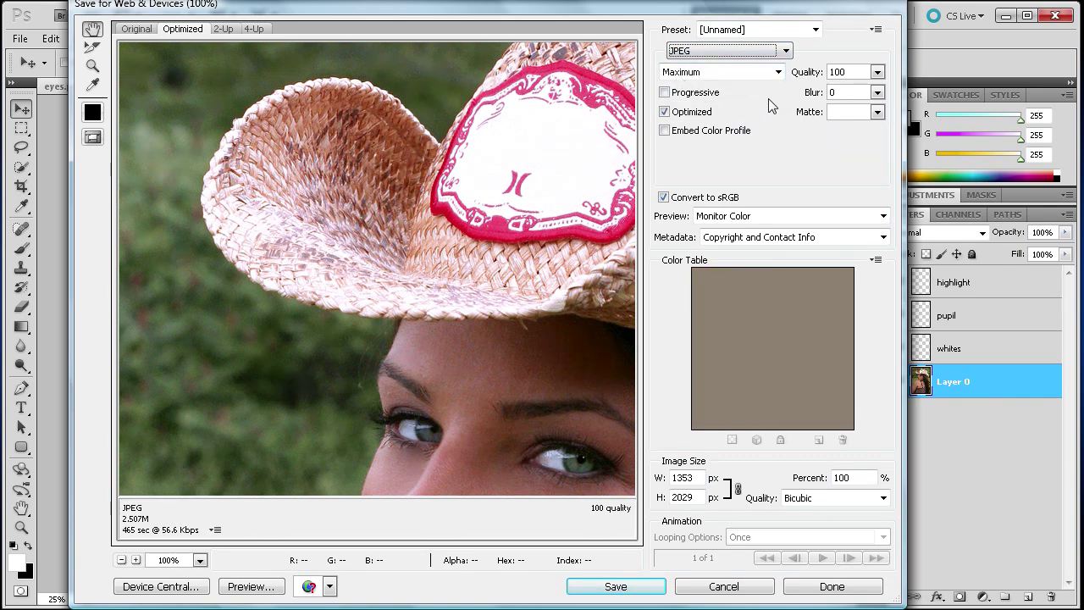
pyautogui.click(878, 73)
pyautogui.click(841, 84)
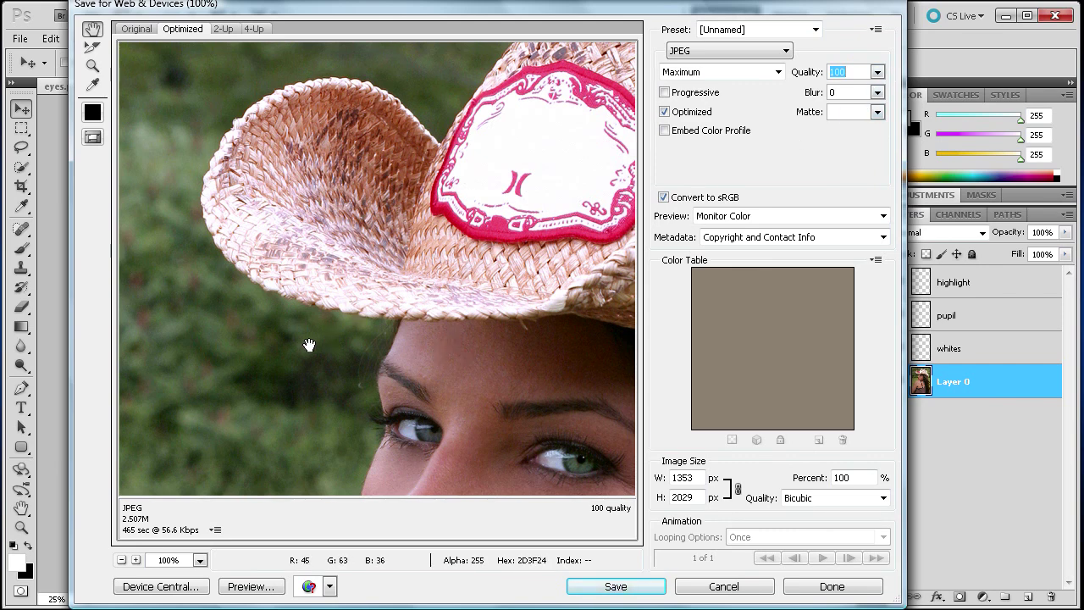
pyautogui.click(876, 75)
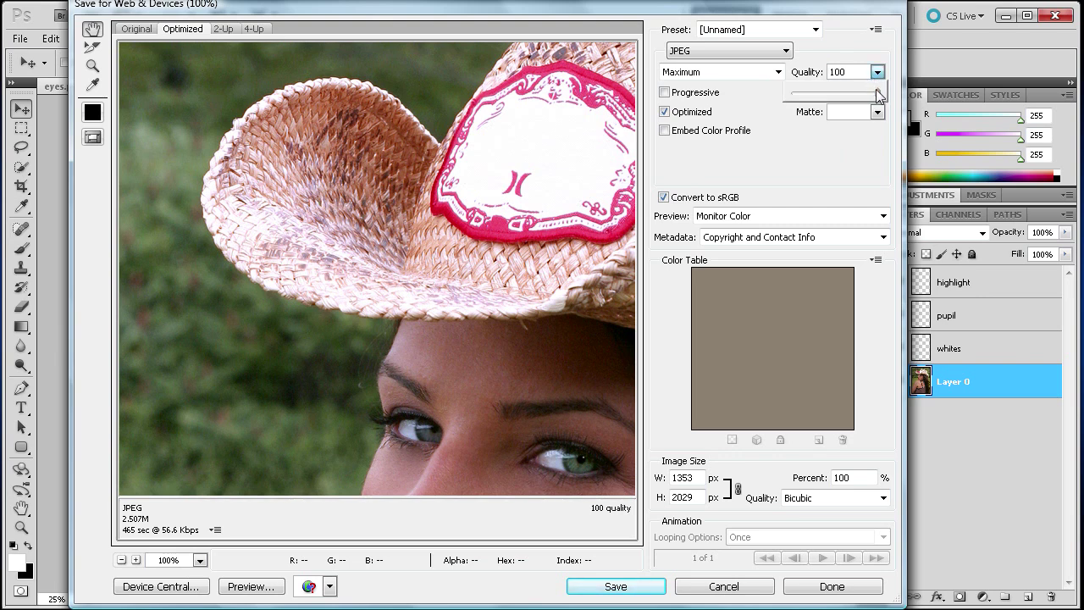
# - Adjust JPEG quality through 89, 83 and 100, settling at Very High 80 (1.006M)
pyautogui.moveTo(878, 91); pyautogui.dragTo(866, 95)
pyautogui.moveTo(867, 96); pyautogui.dragTo(861, 96)
pyautogui.moveTo(861, 92)
pyautogui.mouseDown()
pyautogui.moveTo(883, 99)
pyautogui.moveTo(864, 100)
pyautogui.mouseUp()
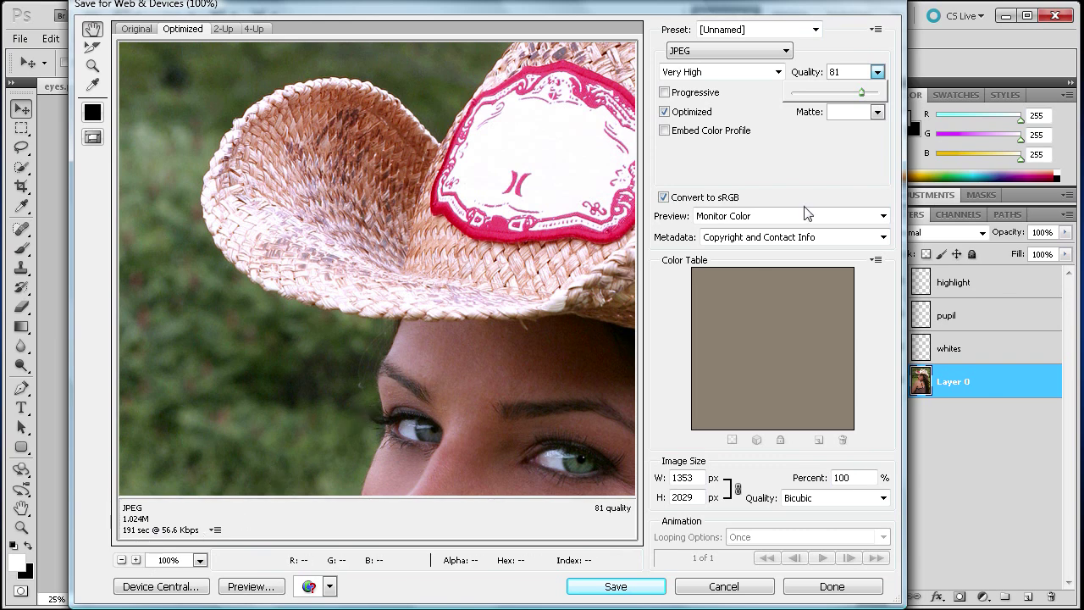
pyautogui.moveTo(862, 99); pyautogui.dragTo(861, 99)
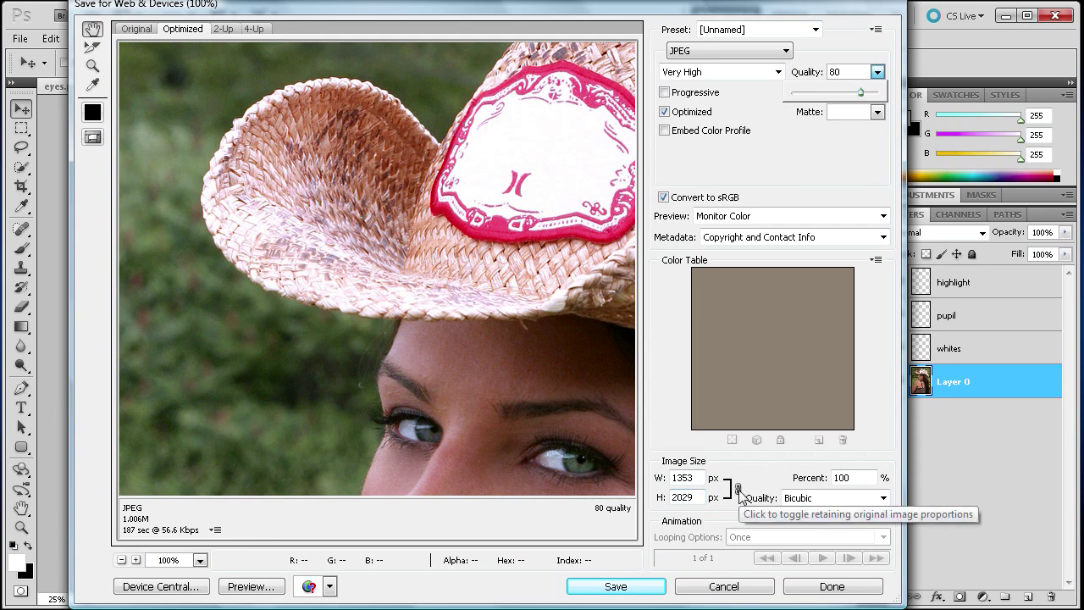
pyautogui.click(685, 498)
# - Resize the export to 667 × 1000 px and raise JPEG quality to Maximum 100
pyautogui.write('100')
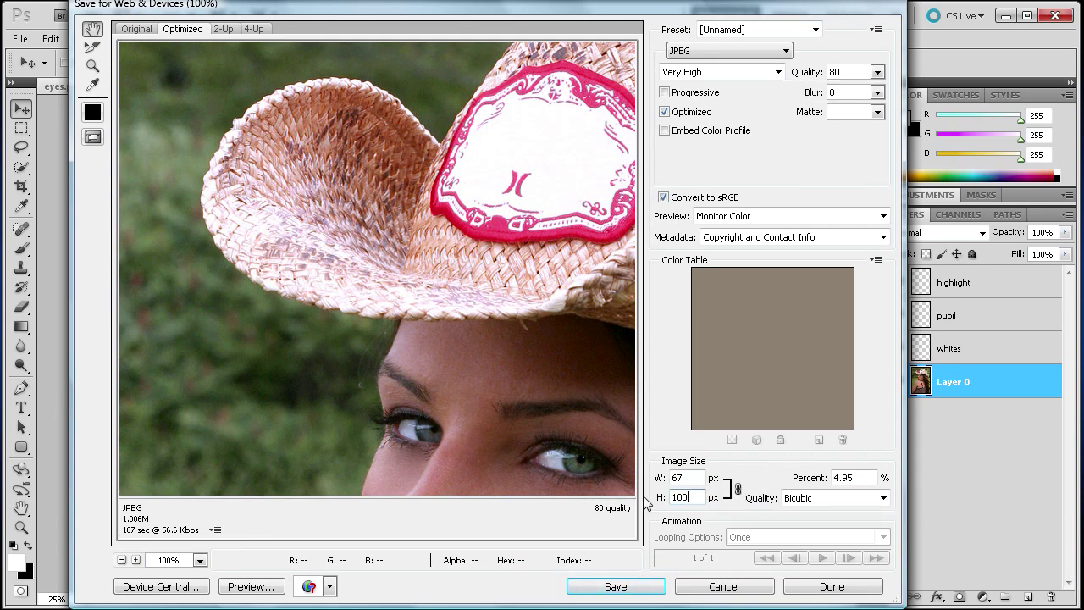
pyautogui.write('0')
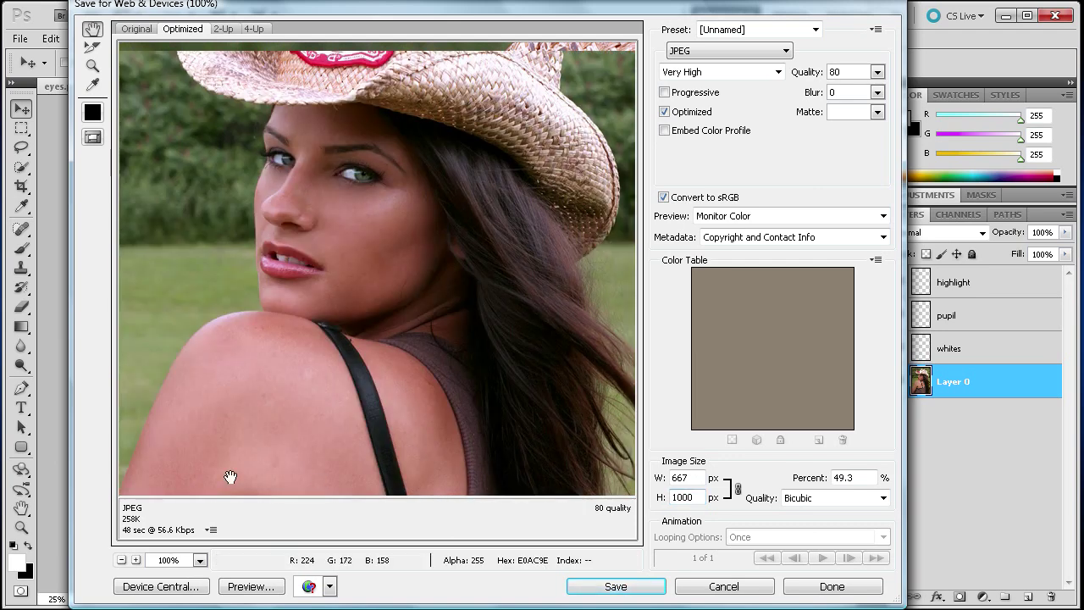
pyautogui.moveTo(201, 183); pyautogui.dragTo(262, 164)
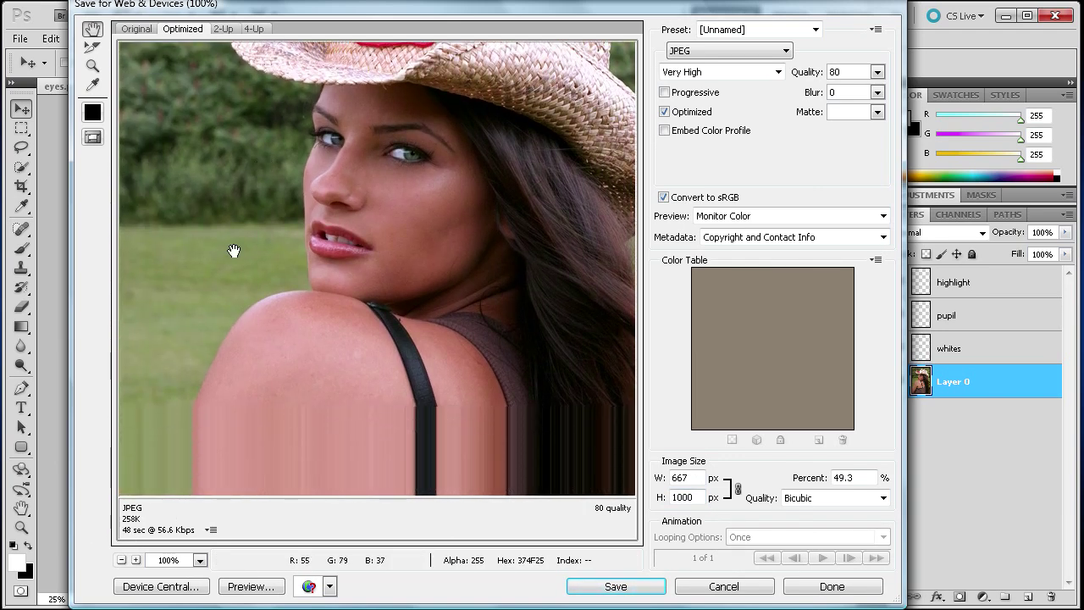
pyautogui.click(877, 72)
pyautogui.moveTo(862, 92); pyautogui.dragTo(881, 93)
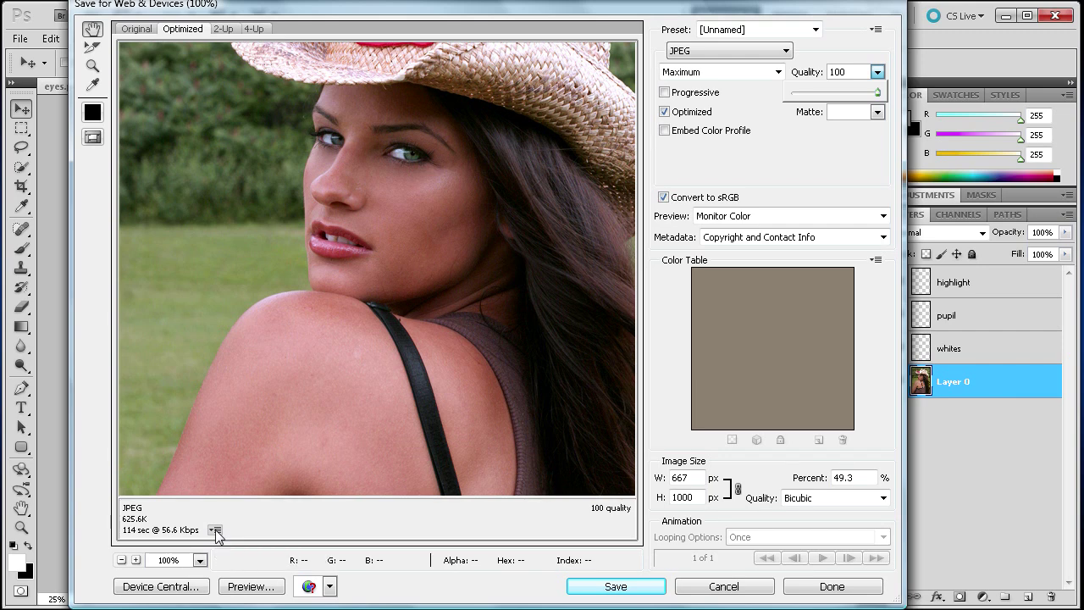
pyautogui.click(217, 531)
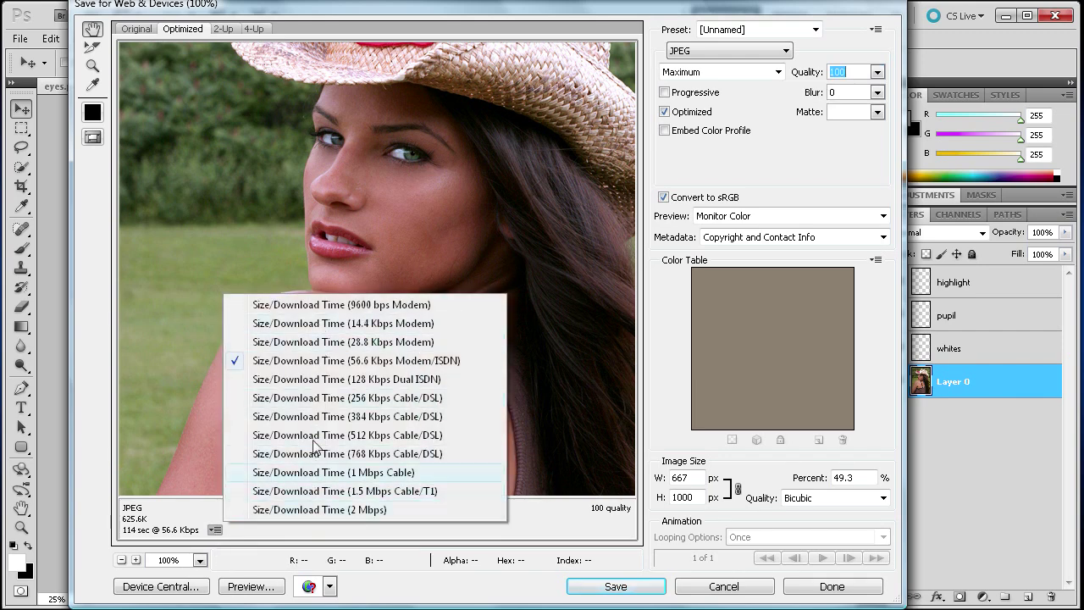
pyautogui.click(258, 361)
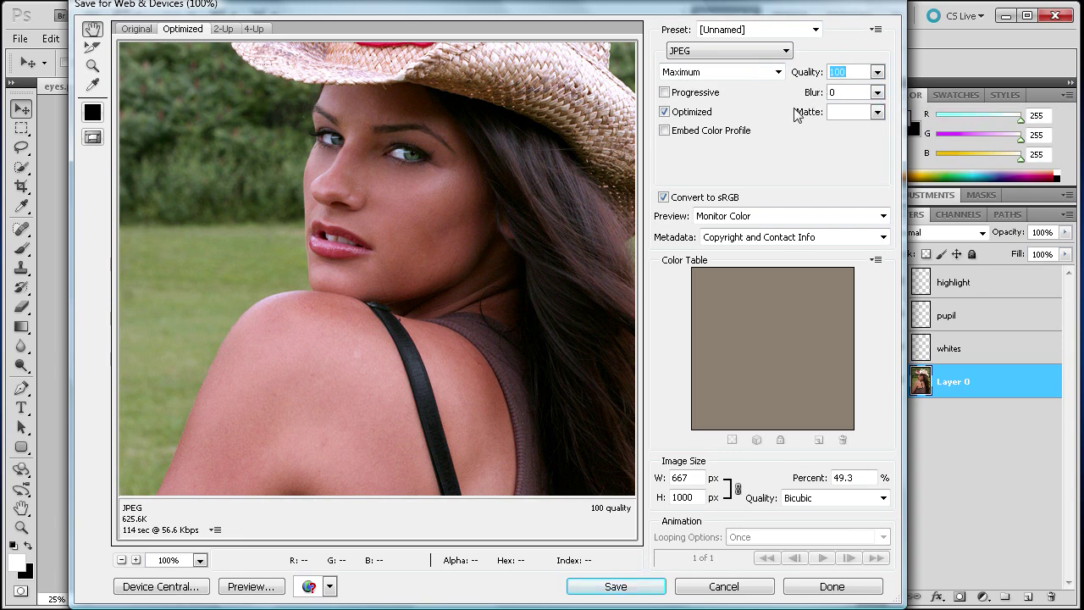
pyautogui.click(784, 53)
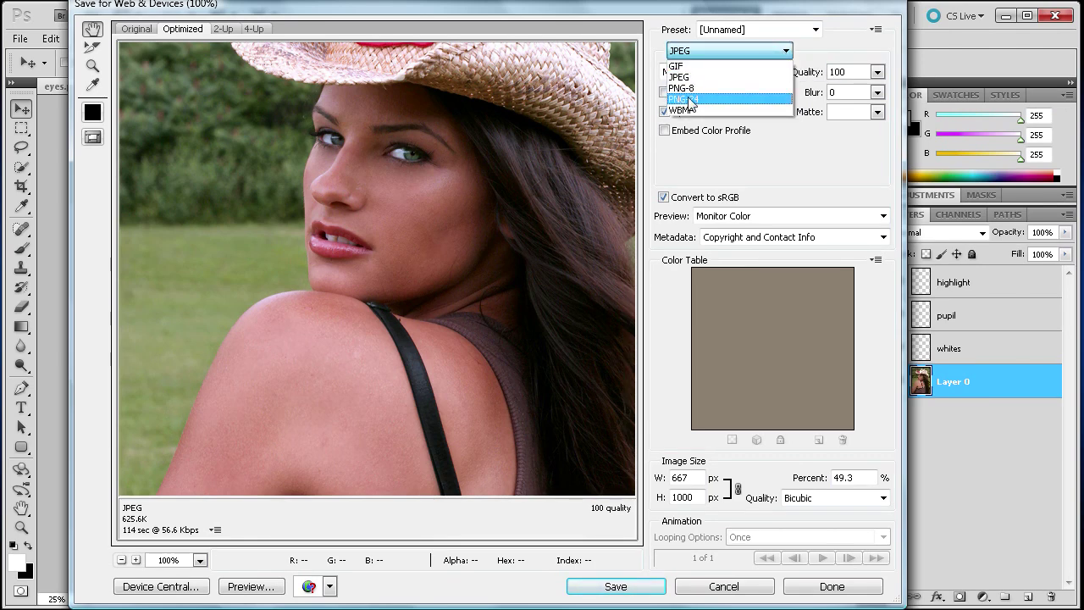
# - Set the output format to PNG-24 with Transparency, weighing 1.264M
pyautogui.click(693, 100)
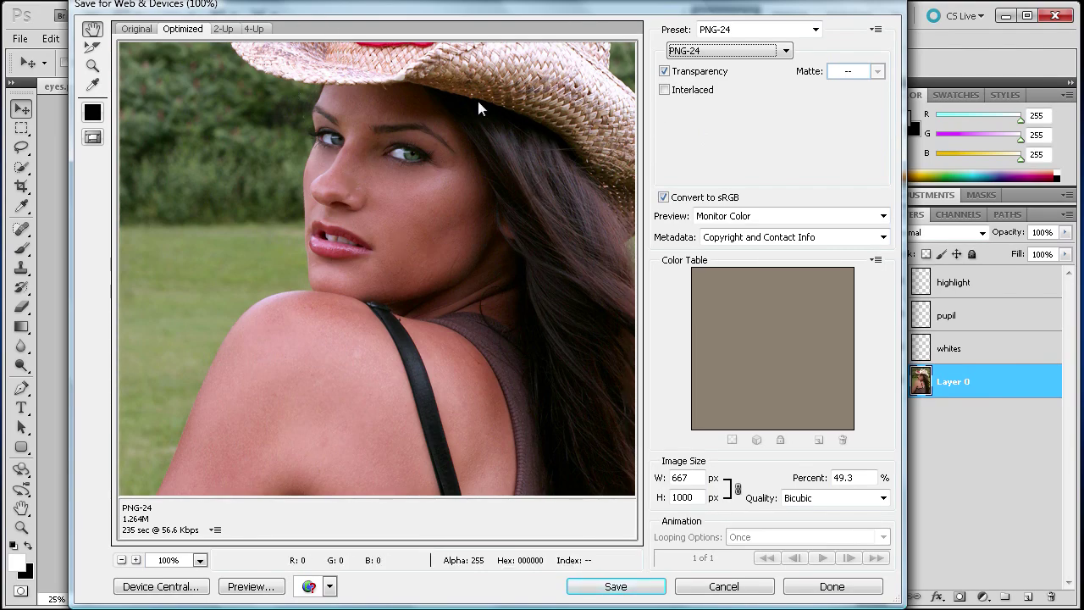
pyautogui.click(613, 588)
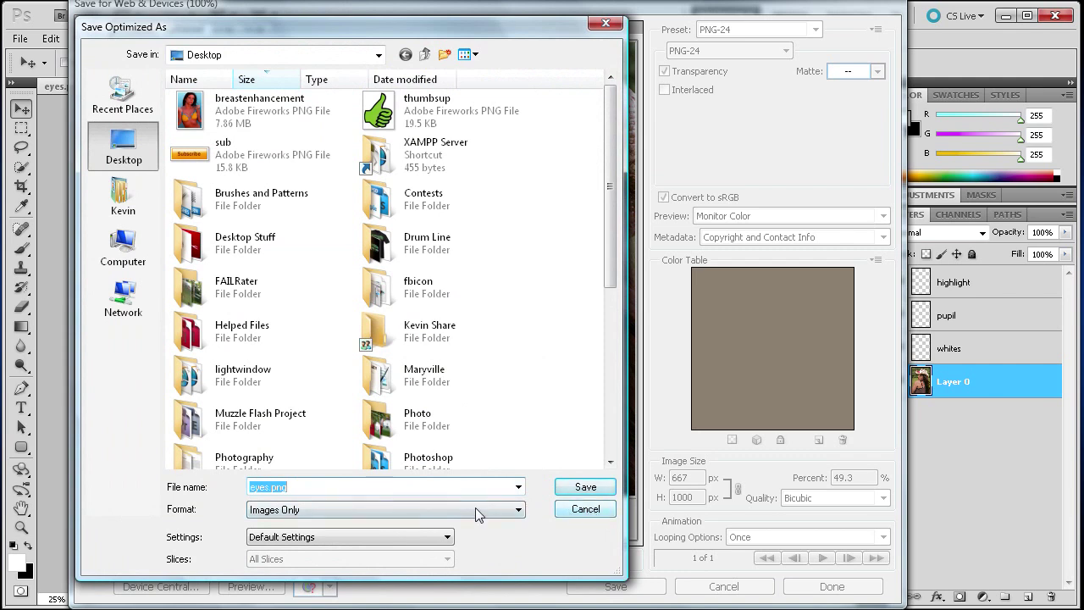
pyautogui.click(480, 509)
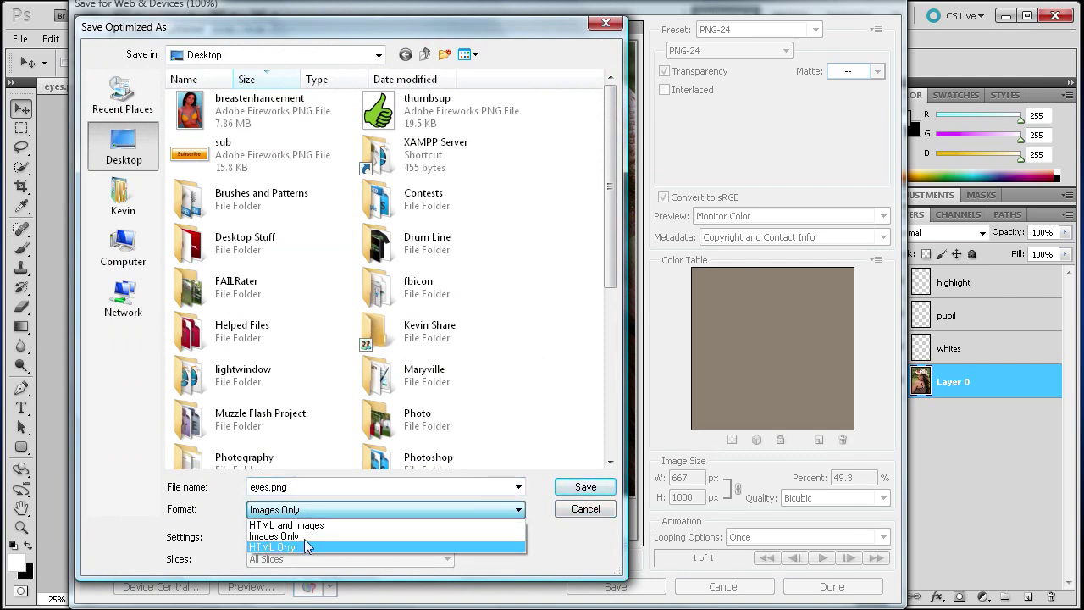
pyautogui.click(330, 537)
pyautogui.click(593, 511)
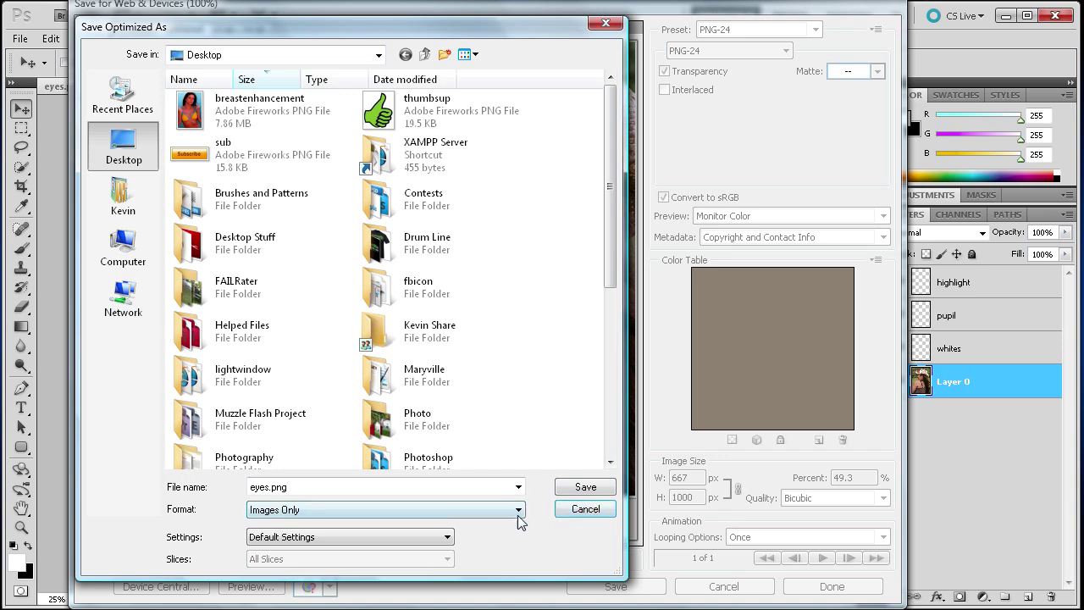
pyautogui.click(517, 510)
pyautogui.click(573, 529)
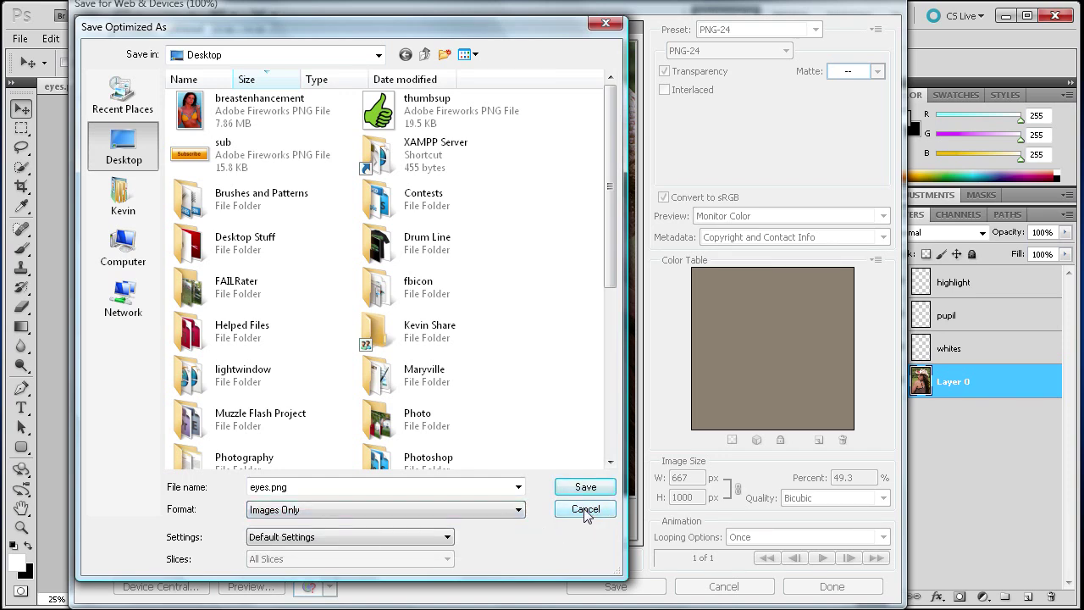
pyautogui.click(584, 509)
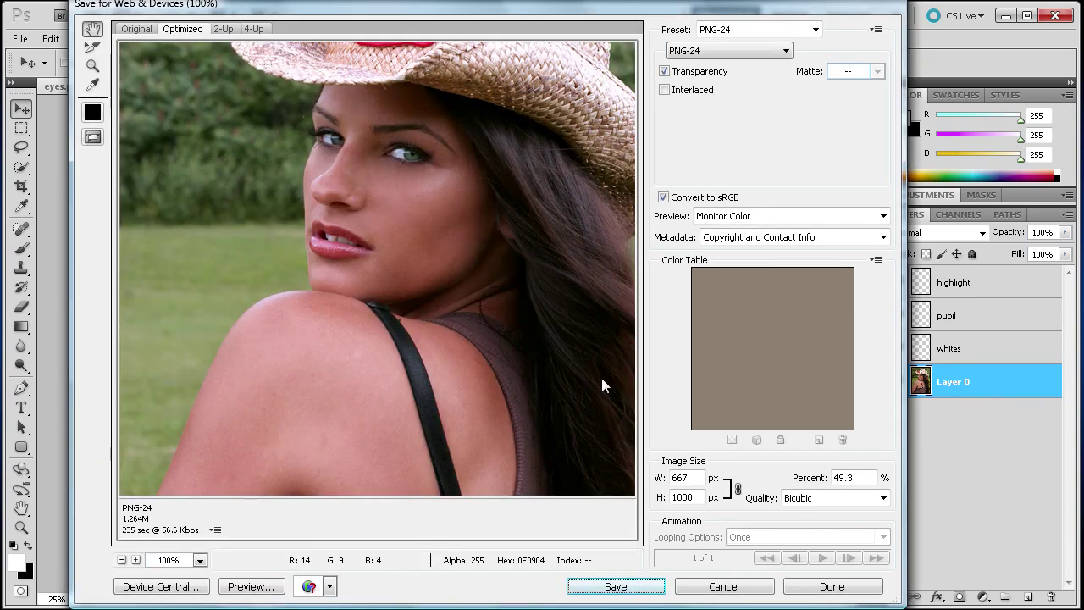